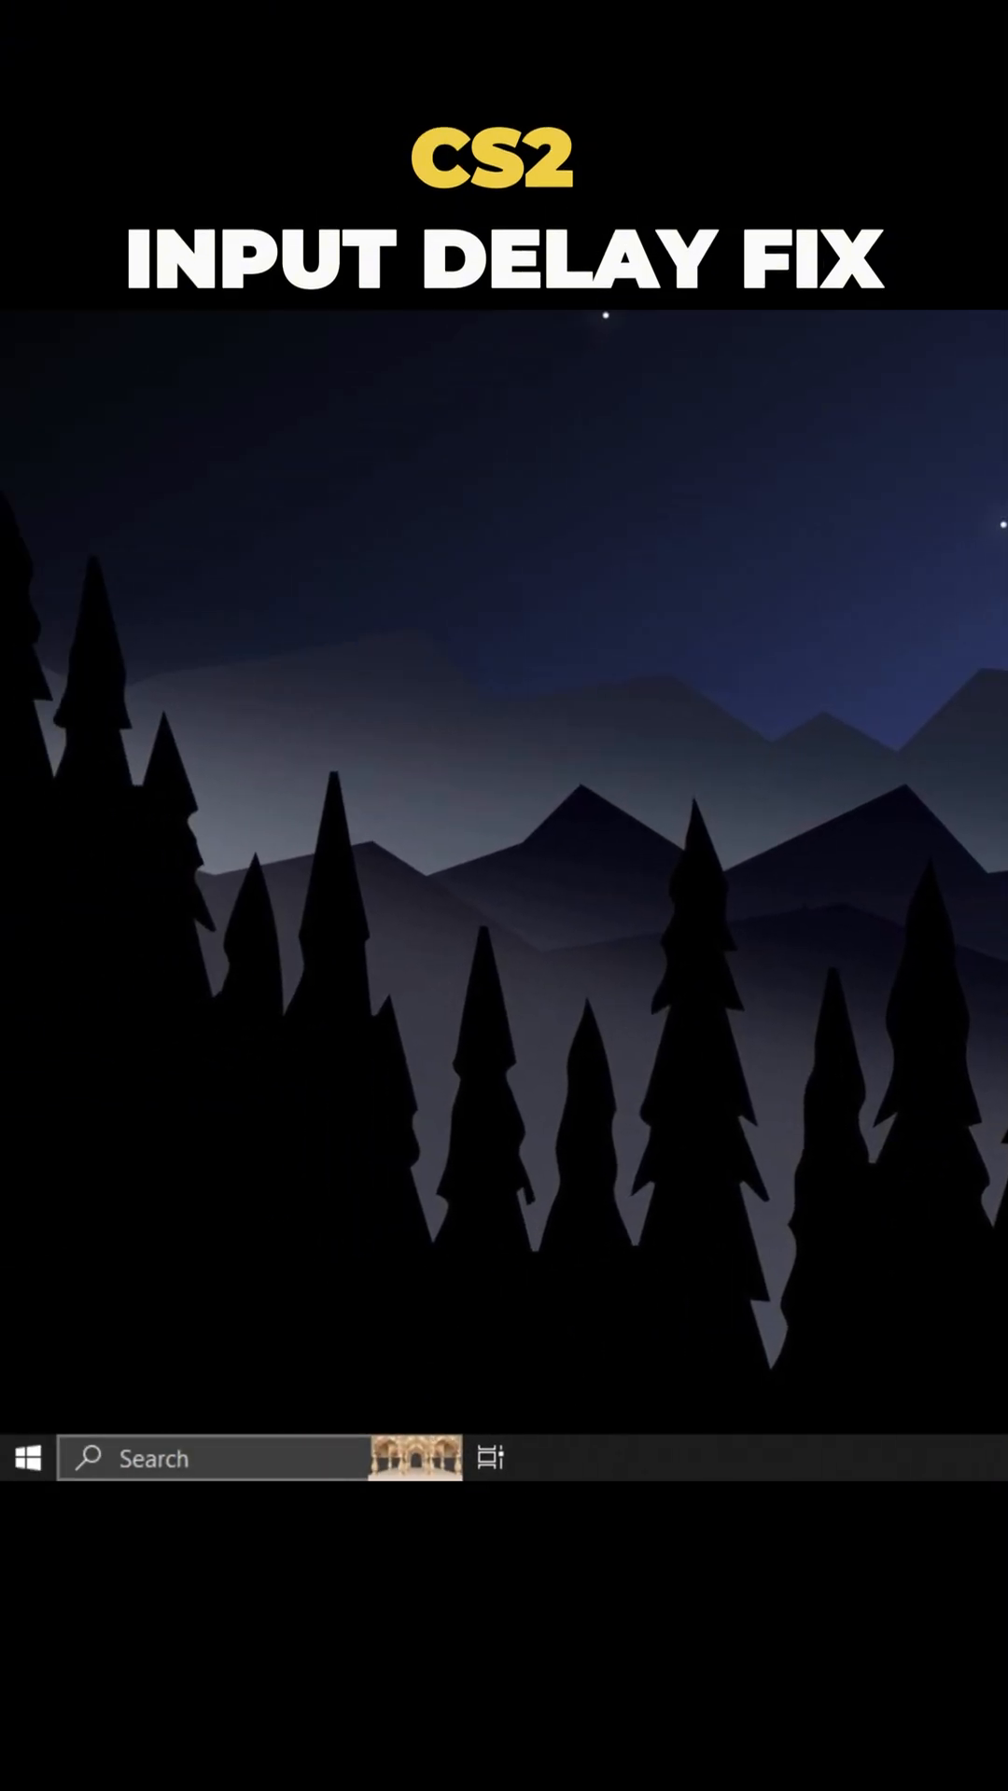
# - Search the Start menu for 'control' and launch Control Panel
pyautogui.click(210, 1459)
pyautogui.write('con')
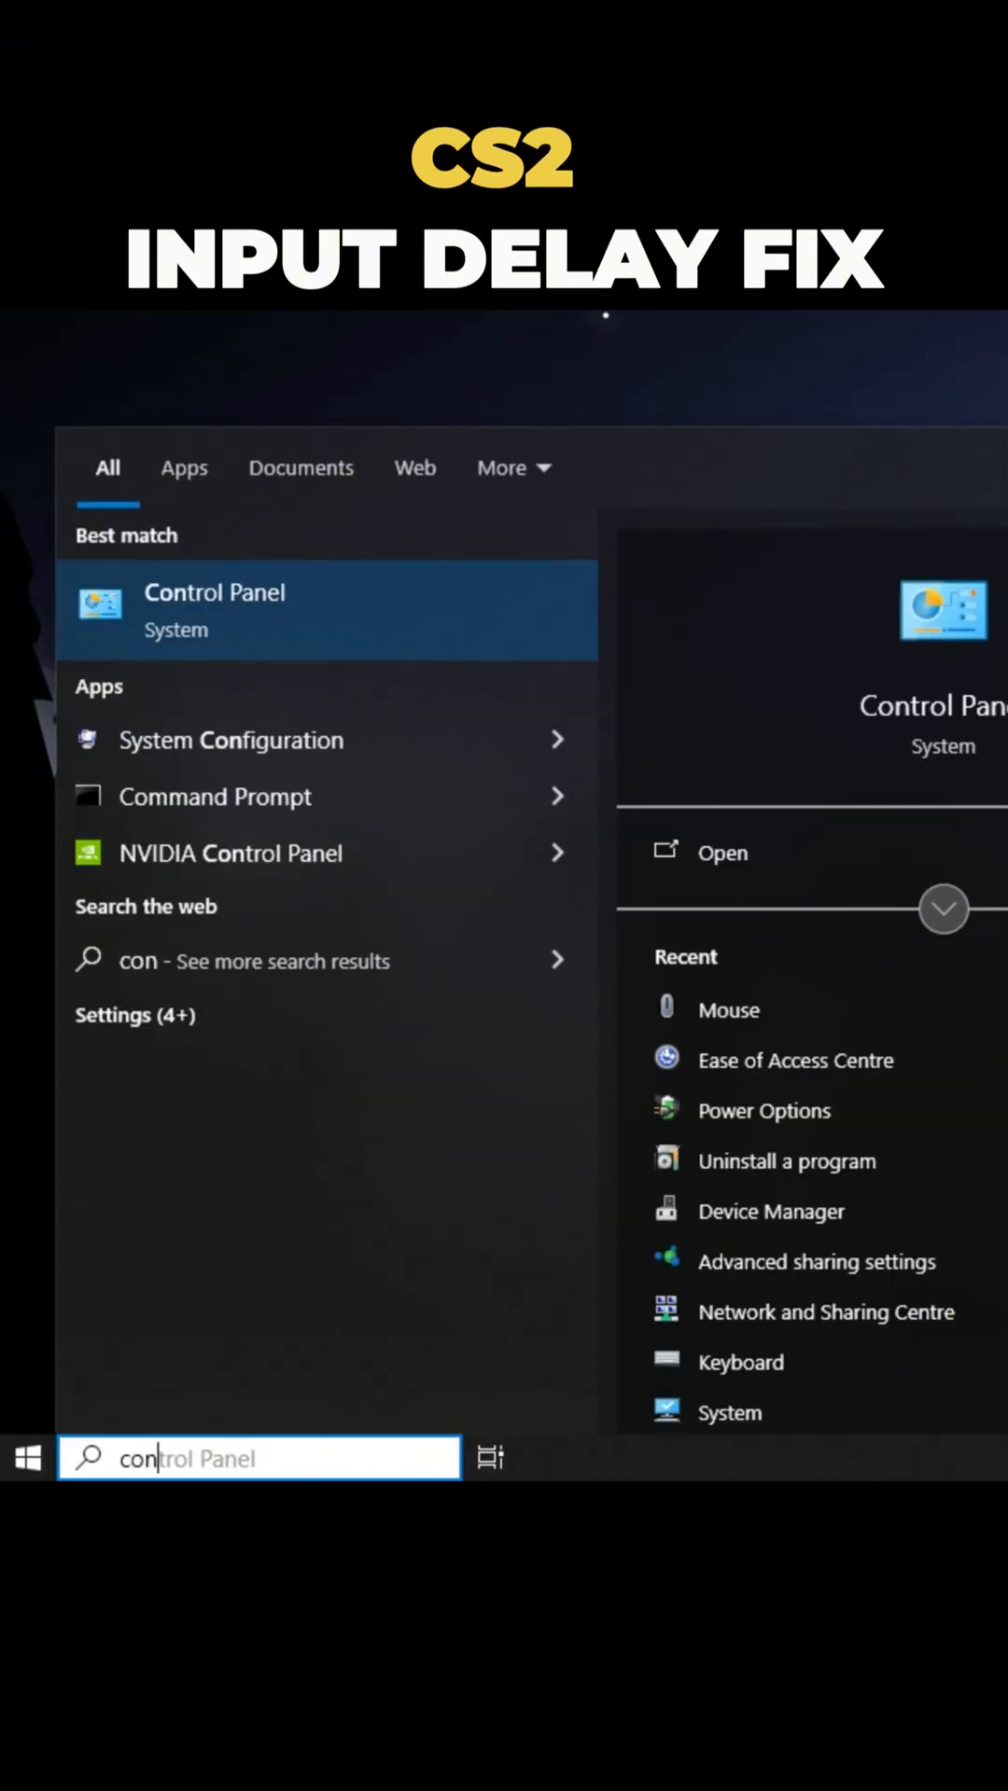
pyautogui.write('trol')
pyautogui.click(357, 602)
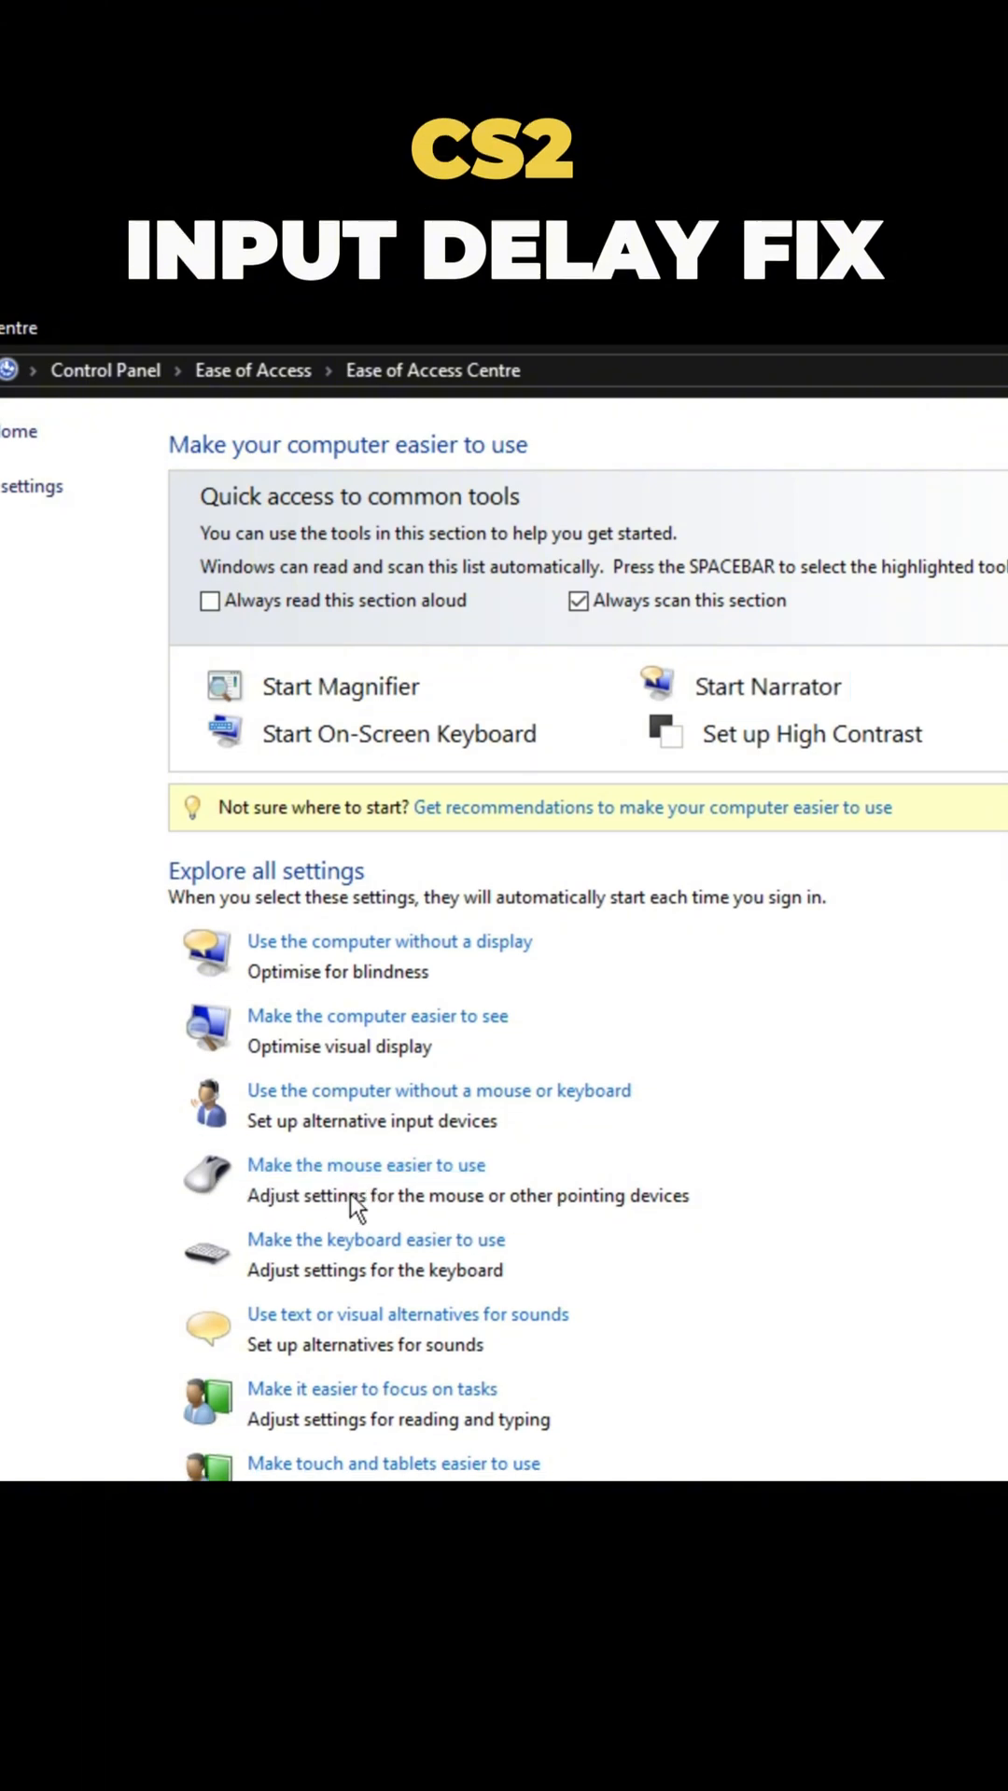
# - On 'Make the mouse easier to use', uncheck preventing windows from auto-arranging at screen edges
pyautogui.click(364, 1165)
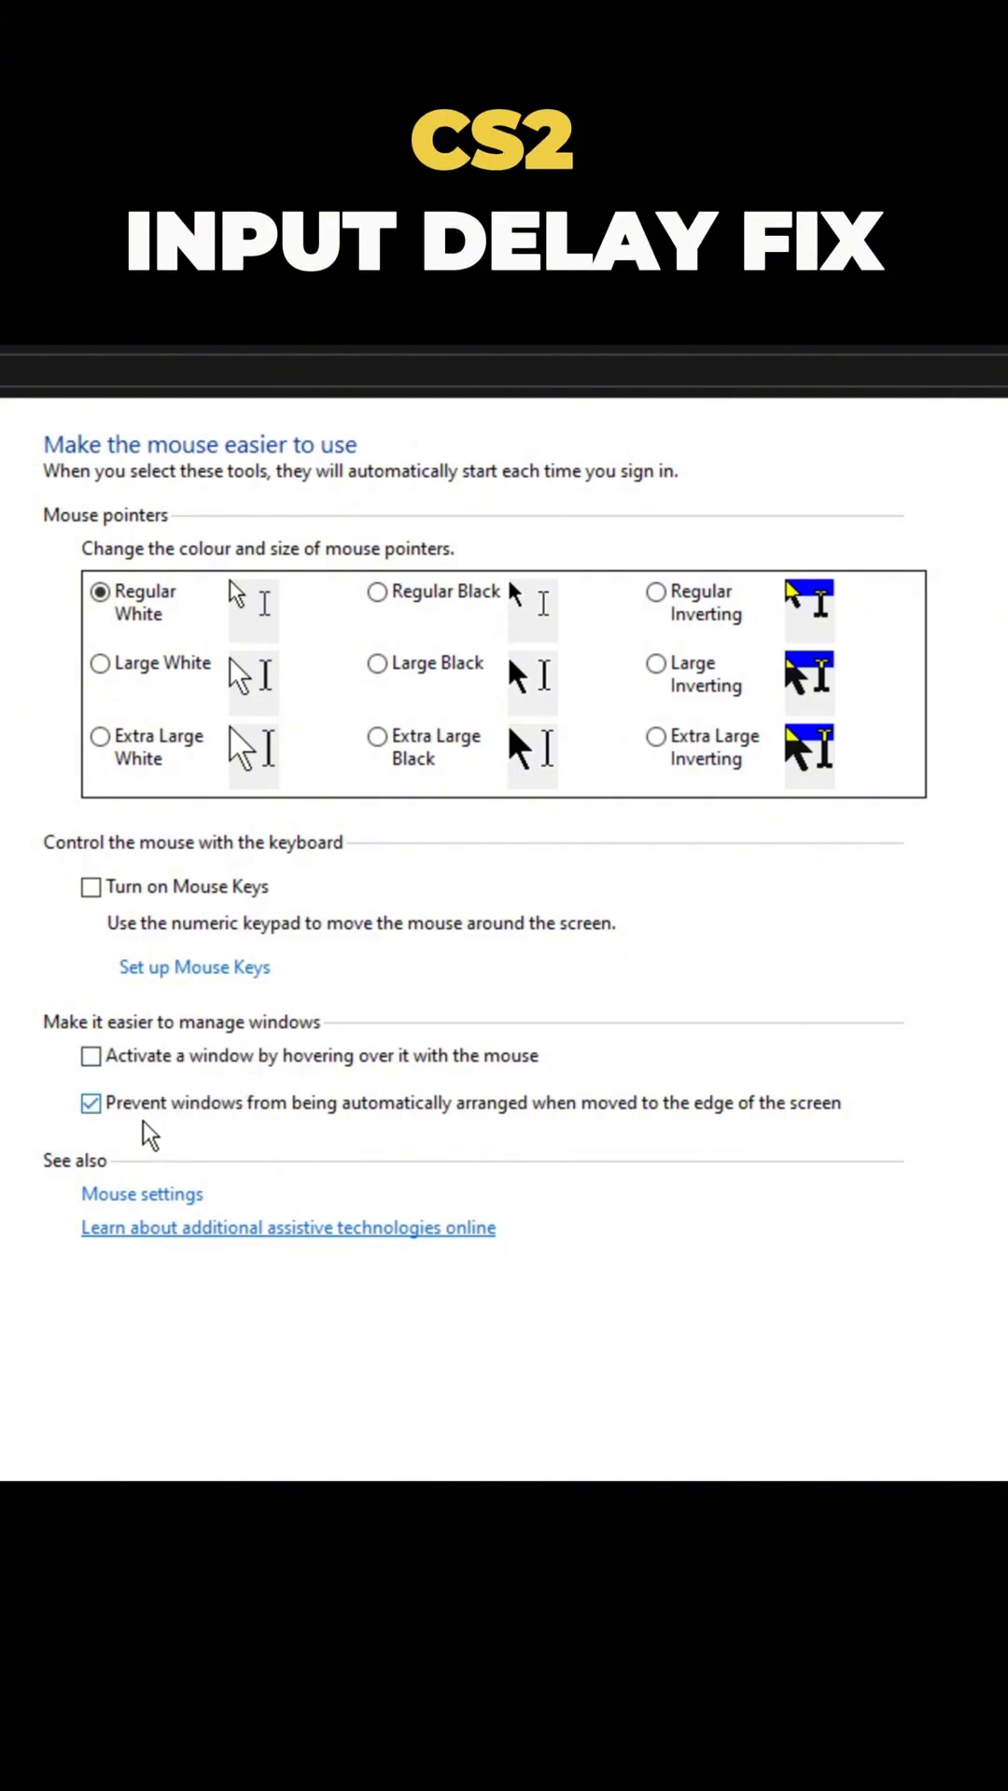
pyautogui.click(91, 1103)
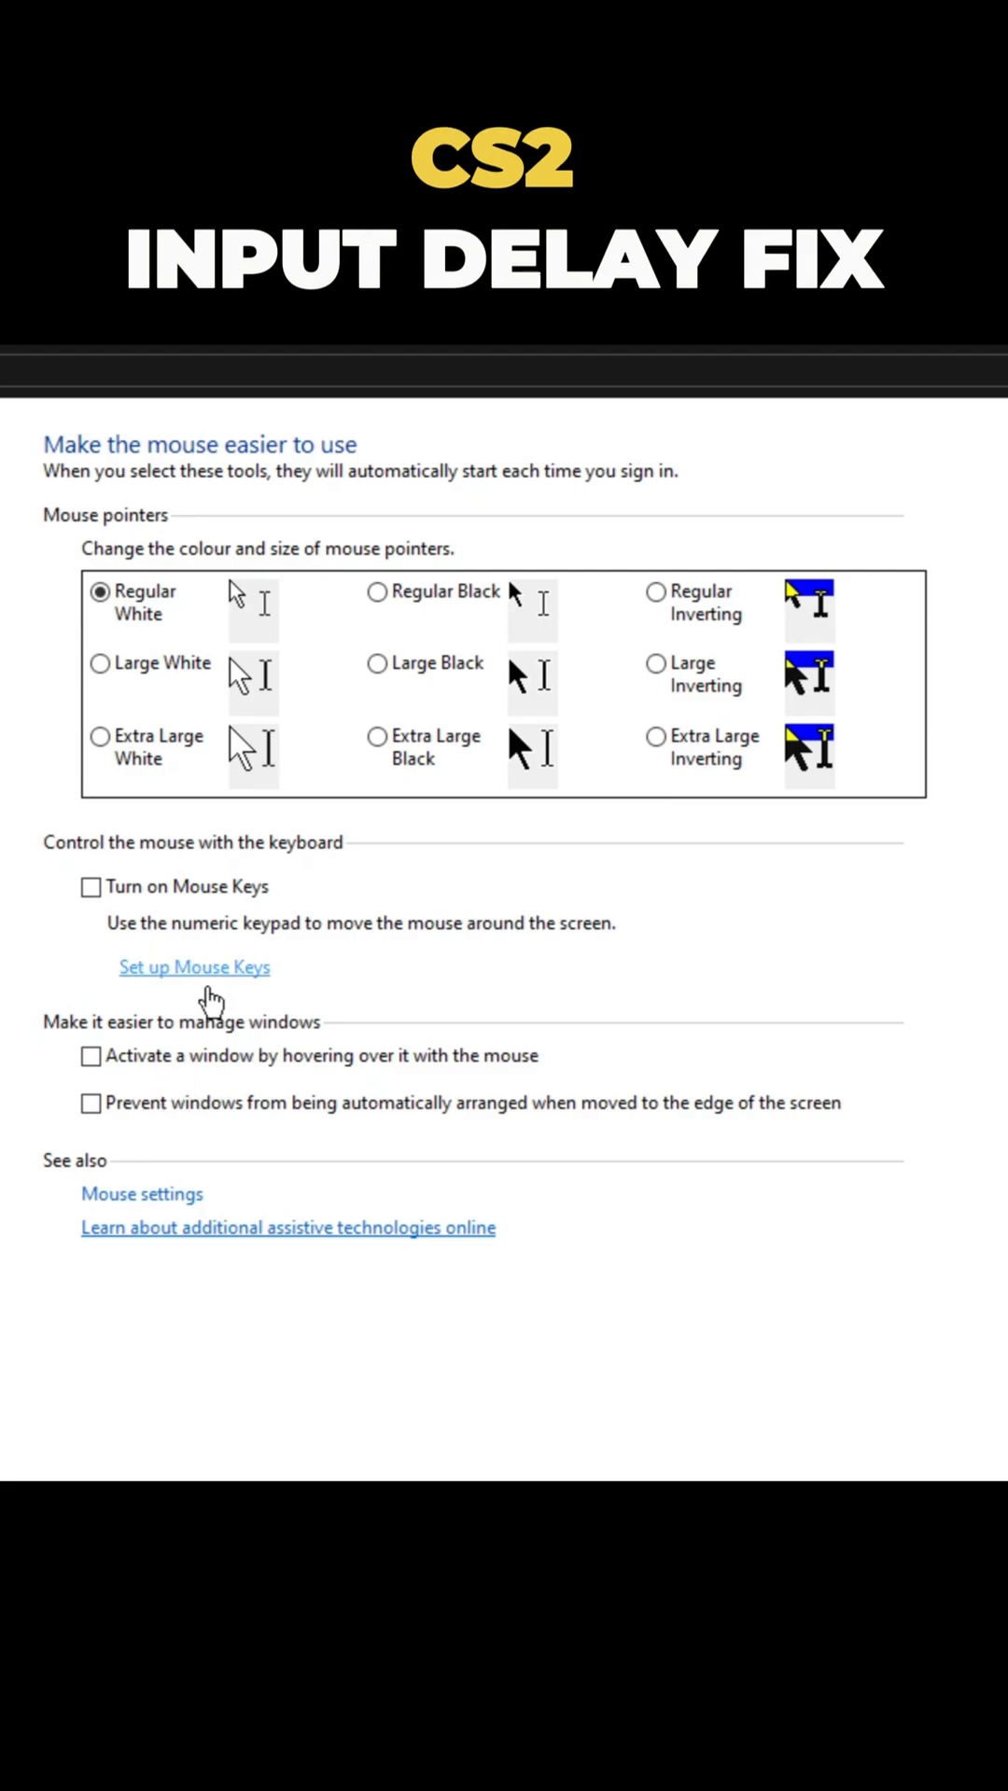
# - Review Set up Mouse Keys with acceleration at Slow, then cancel back without changes
pyautogui.click(195, 968)
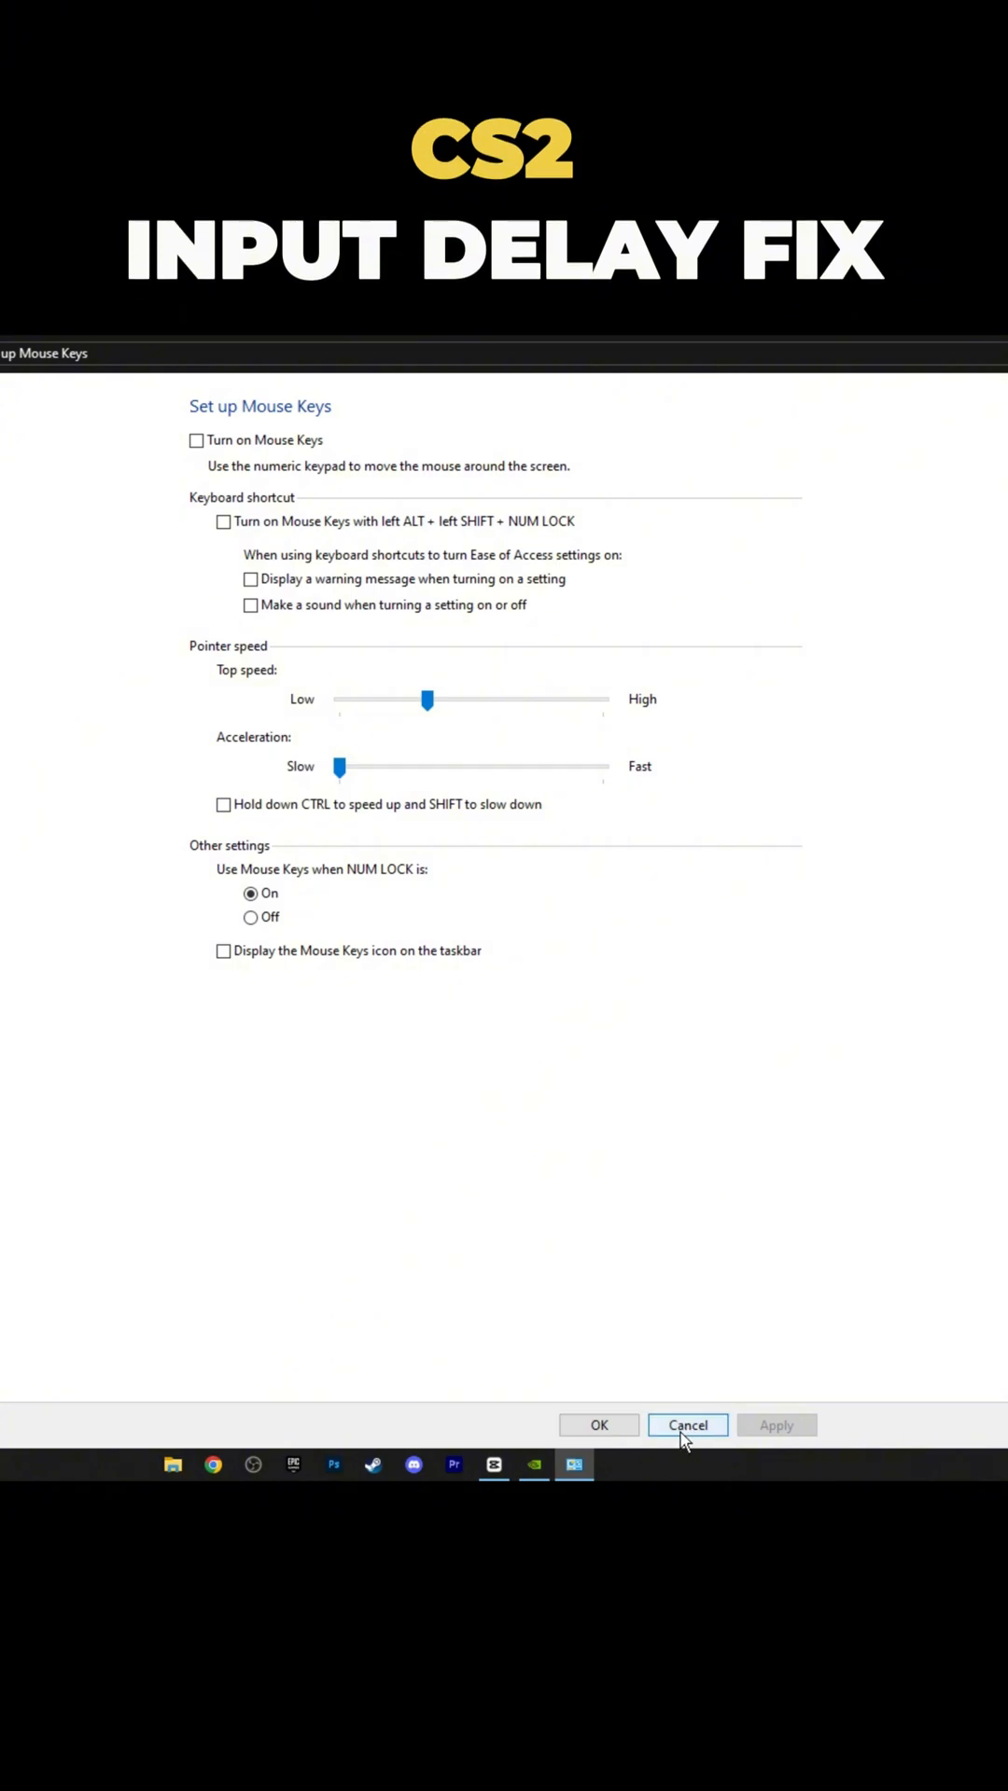
pyautogui.click(599, 1425)
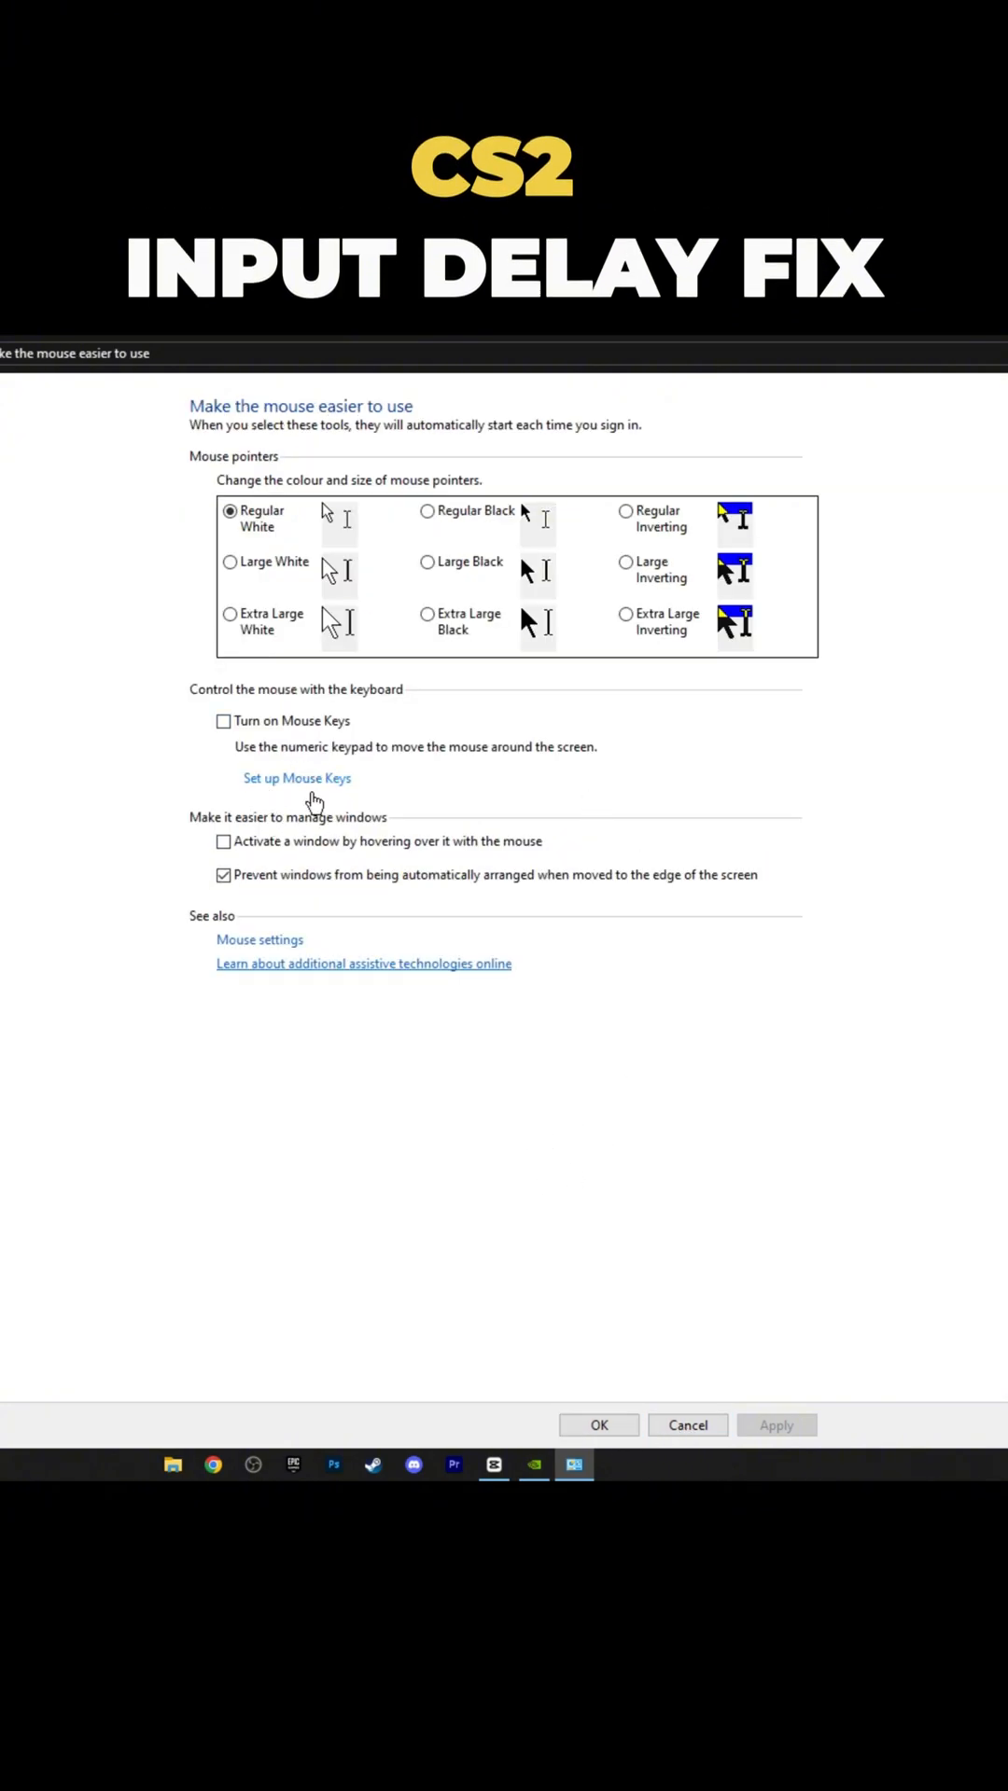